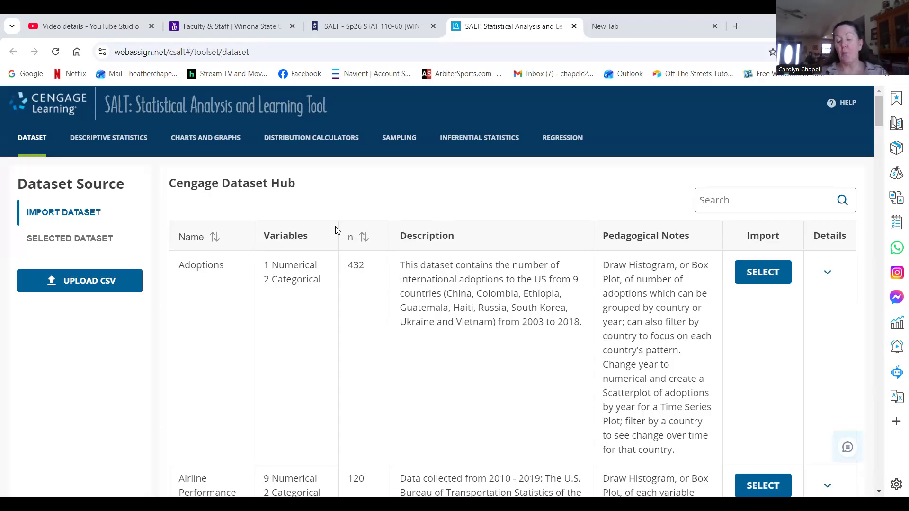
Open the distribution calculators and compute the left-tail probability at x ≤ -1.53 for the standard normal distribution
left_click(325, 143)
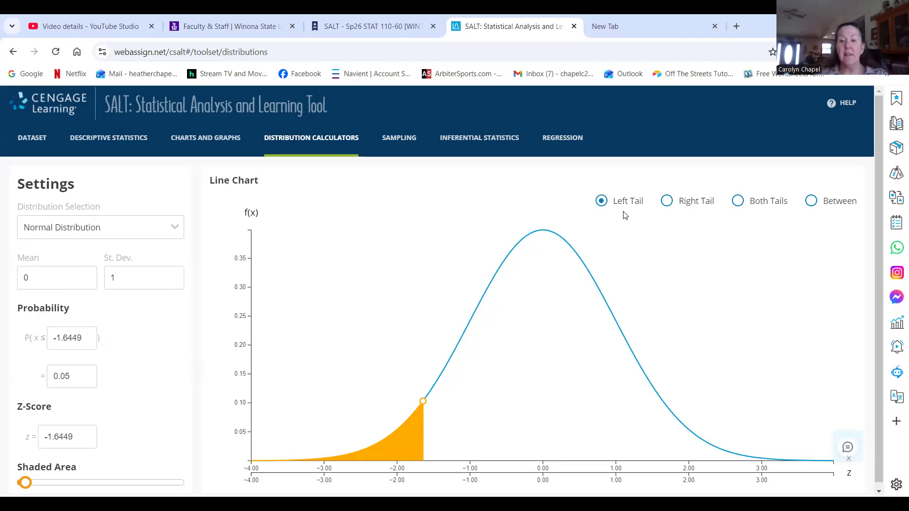
scroll(625, 265, "down", 1)
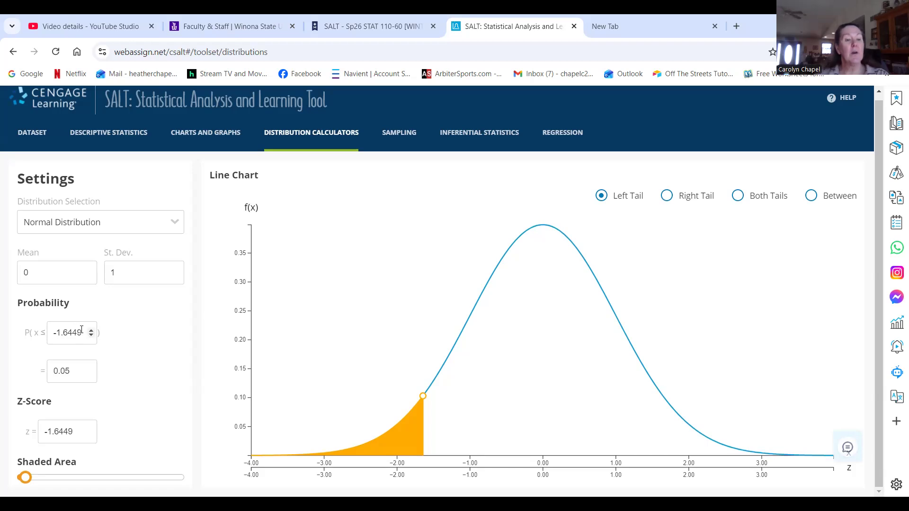
left_click_drag(84, 333, 66, 331)
type("53")
left_click(258, 334)
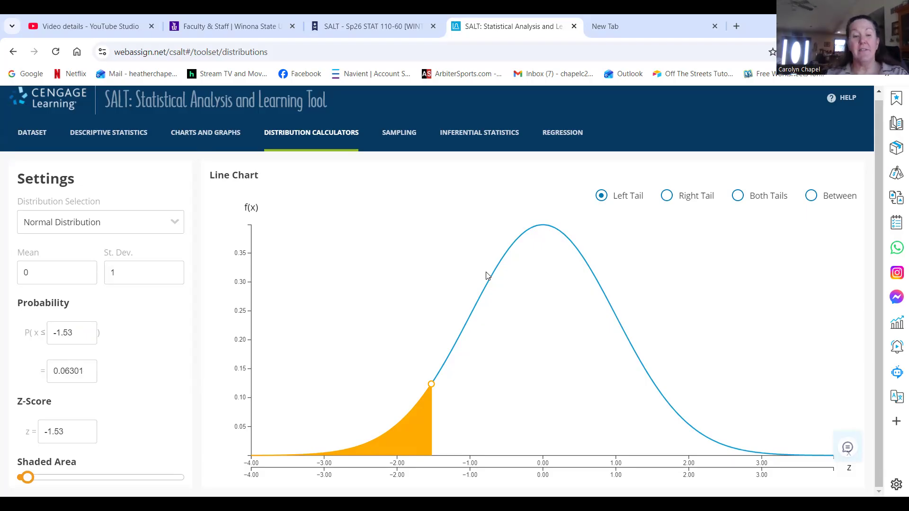
Compute the left-tail normal probability for x ≤ 2.57 and the right-tail probability for x ≥ 2.16
left_click_drag(79, 331, 46, 334)
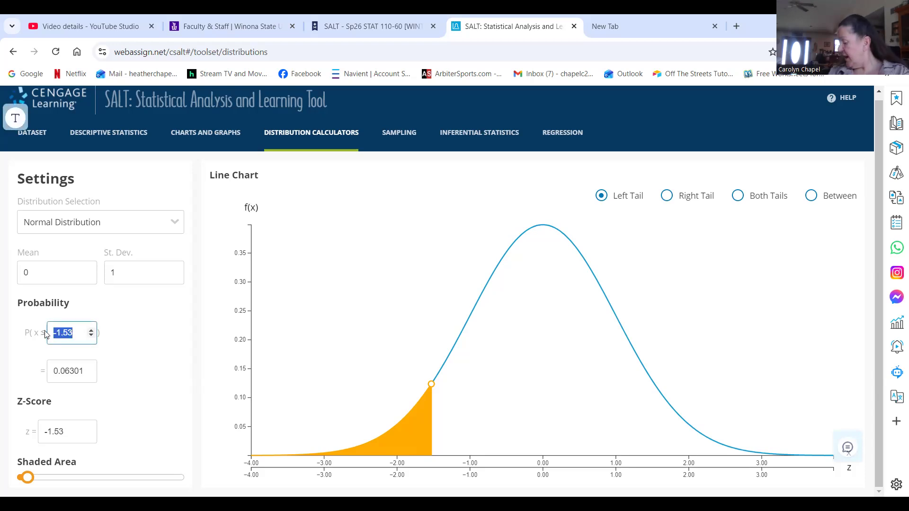
type("2.57")
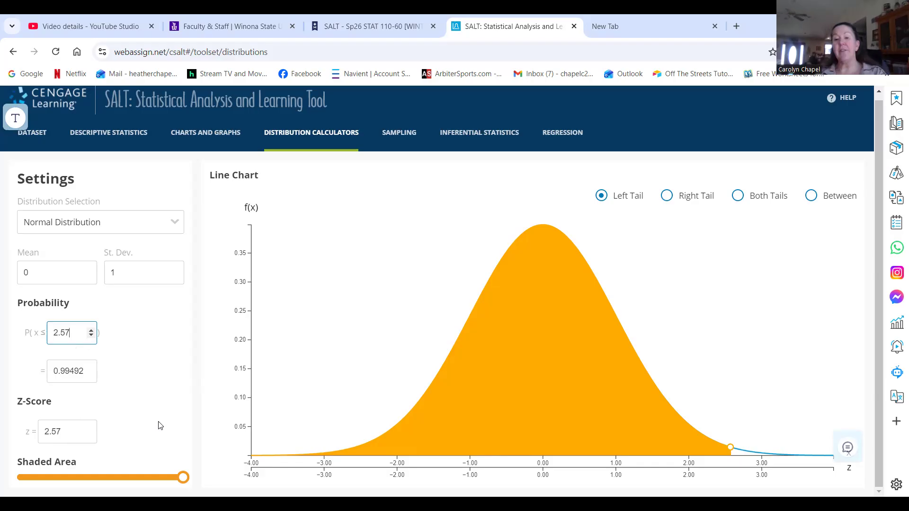
left_click(667, 197)
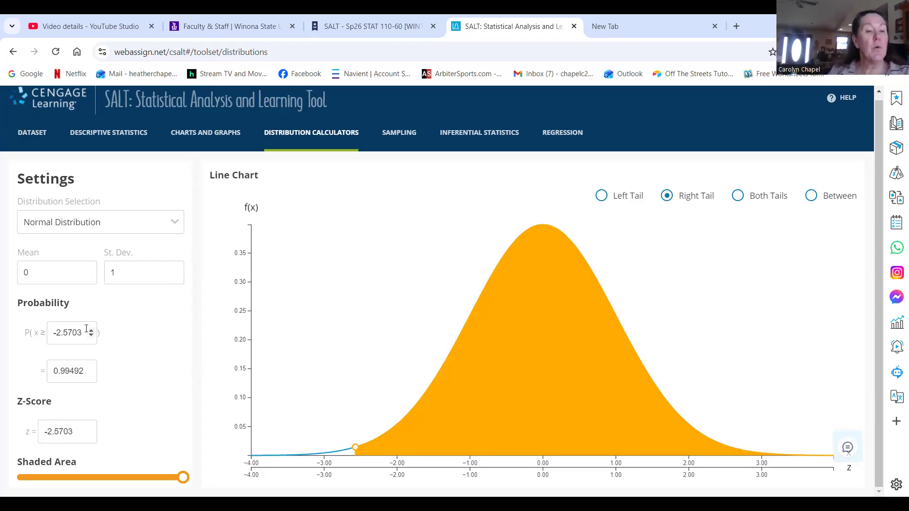
left_click_drag(82, 333, 47, 332)
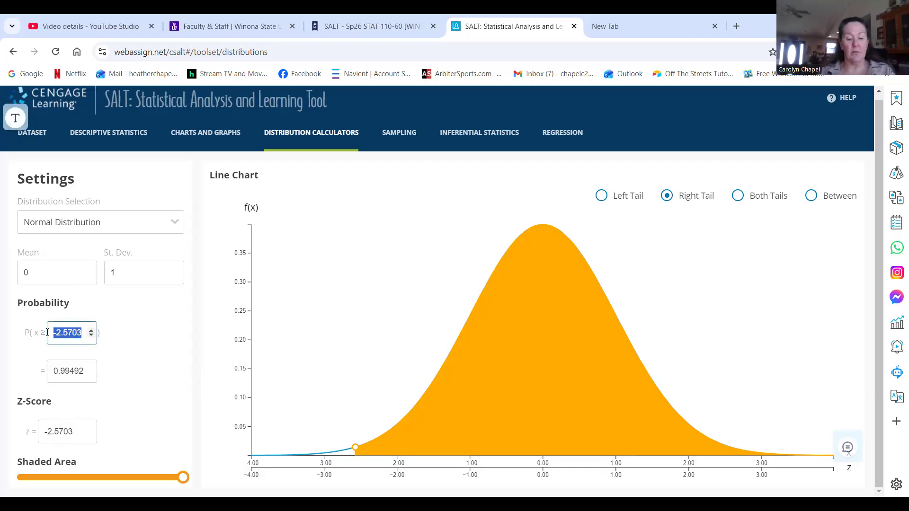
type("2.16")
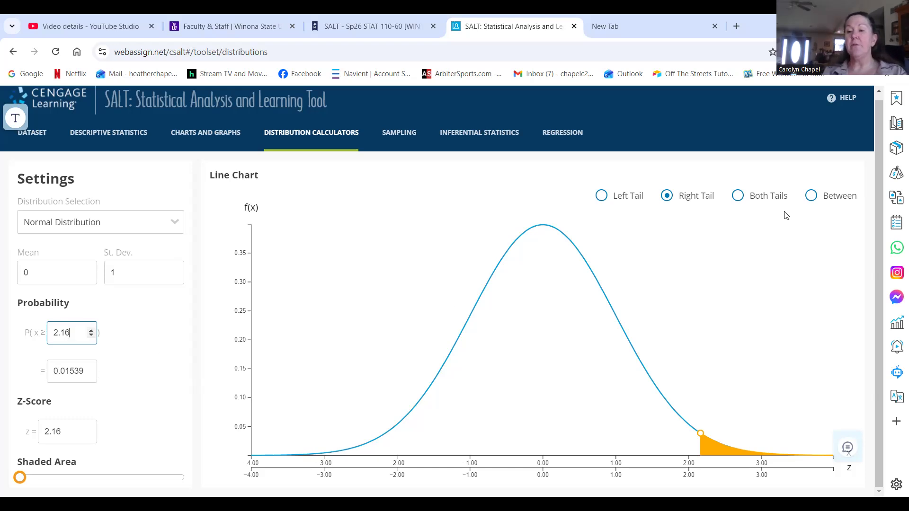
Compute the normal probability between two values, with lower bound -1.58 and upper bound 0.65
left_click(810, 197)
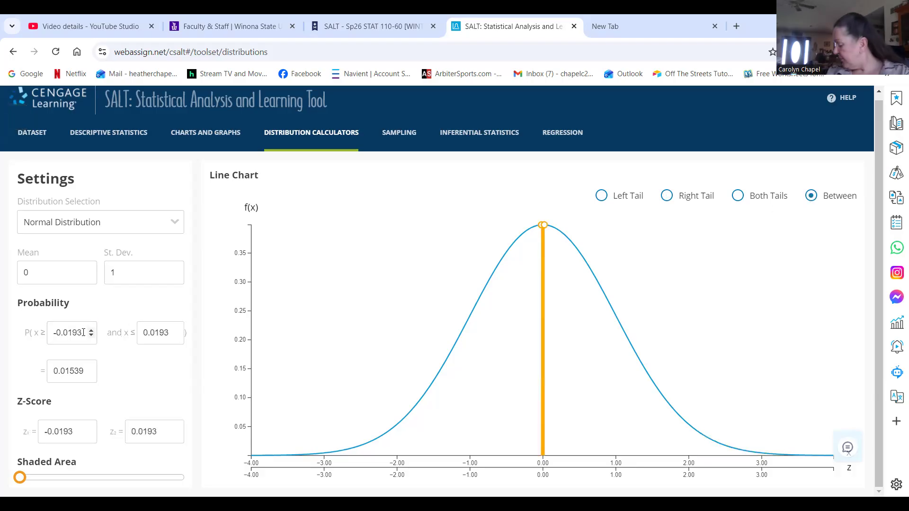
left_click_drag(83, 333, 41, 333)
type("-1.58")
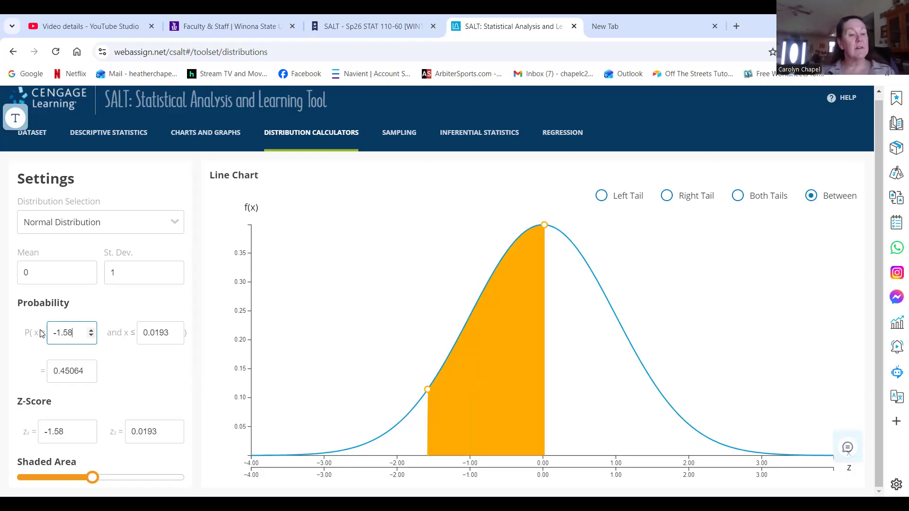
left_click_drag(173, 331, 135, 333)
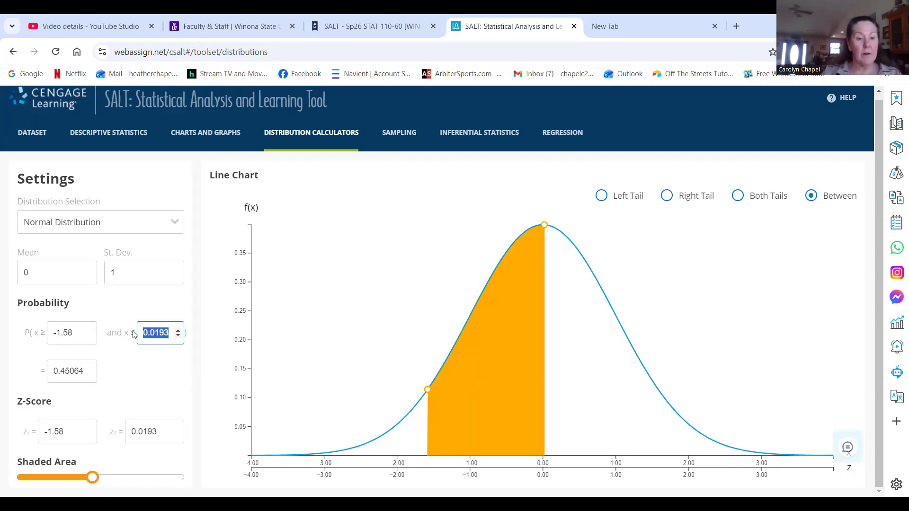
key("BackSpace")
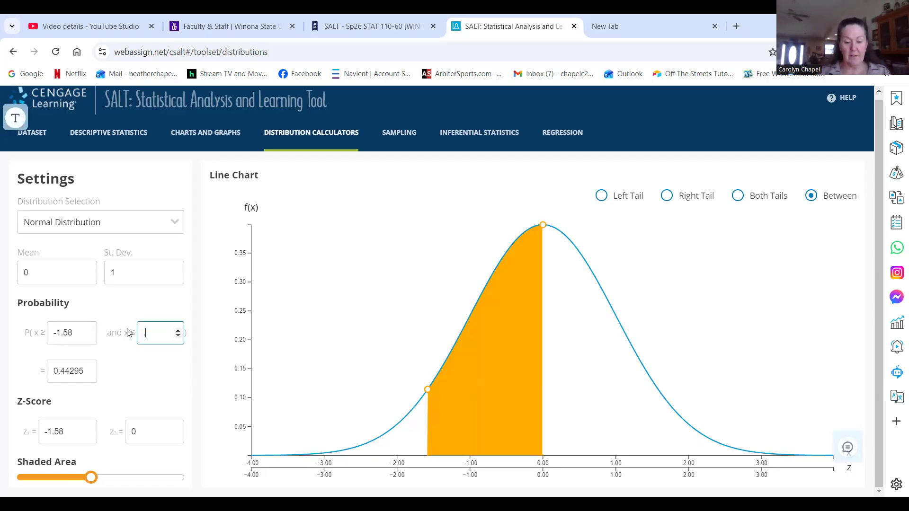
type(".65")
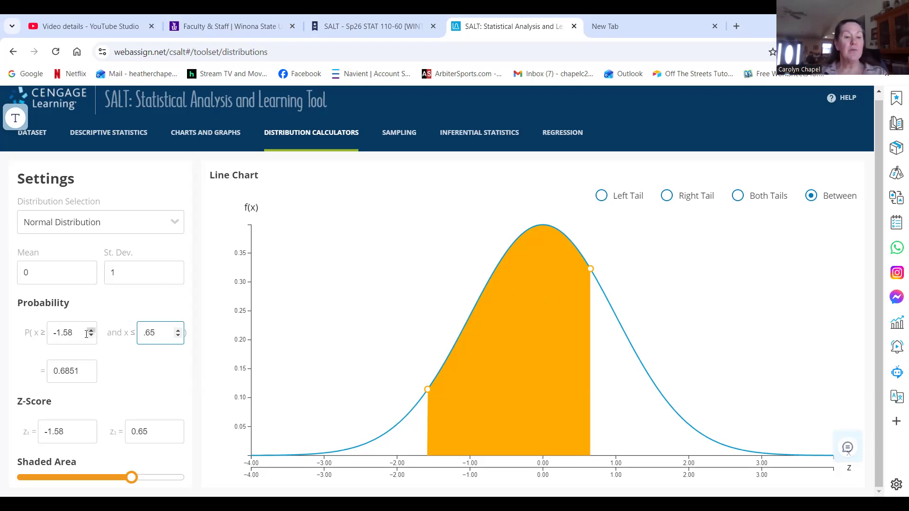
Set the between-probability bounds to -1 and 1 to find the area within one standard deviation
left_click_drag(73, 332, 64, 333)
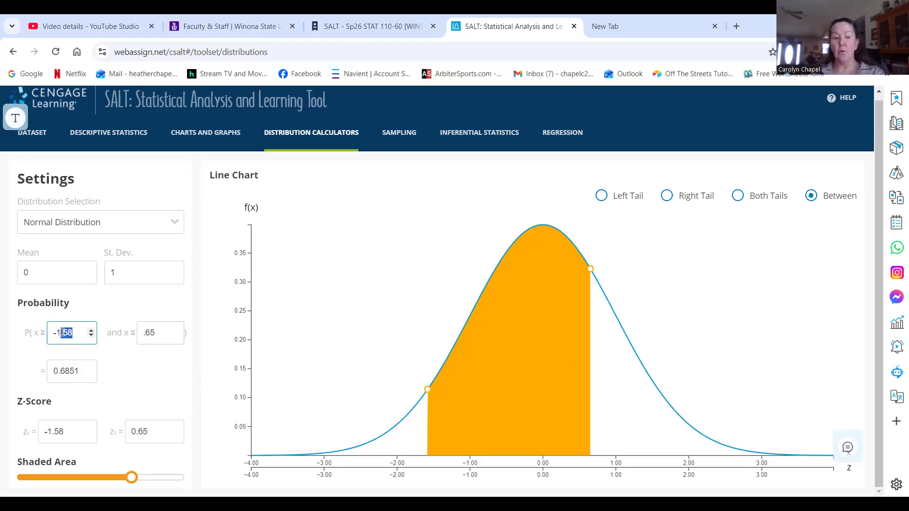
key("BackSpace")
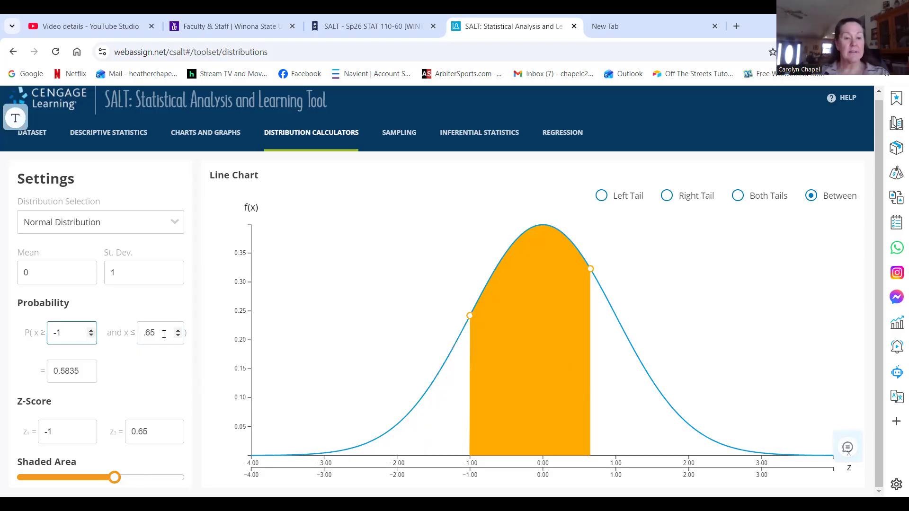
left_click_drag(163, 332, 142, 333)
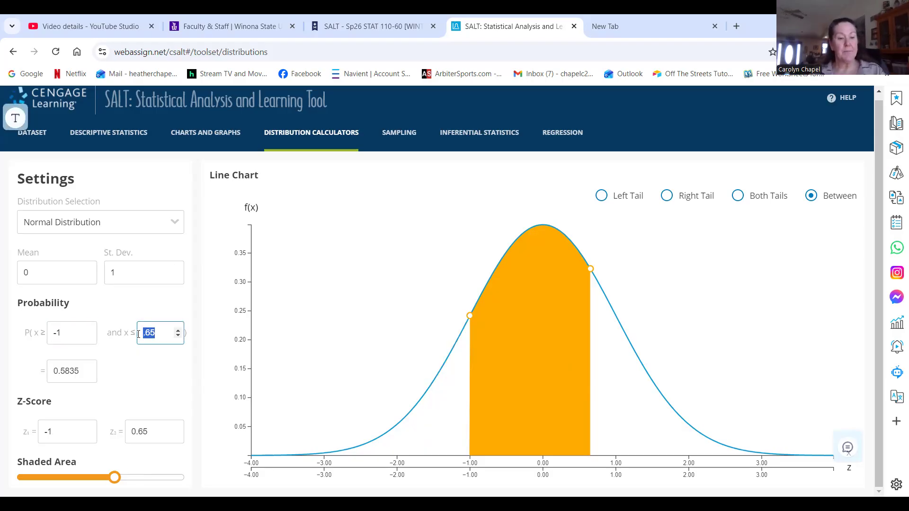
type("1")
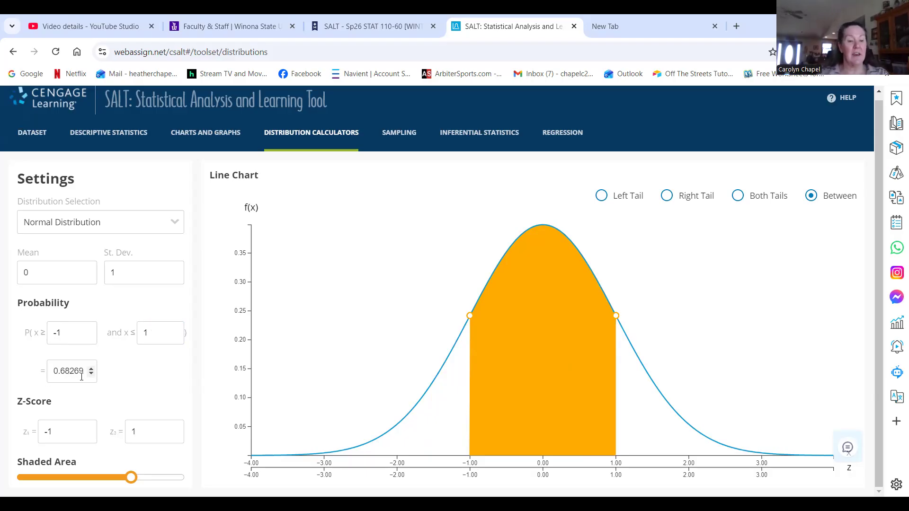
Set the between-probability bounds to -2 and 2 to find the area within two standard deviations
left_click(65, 332)
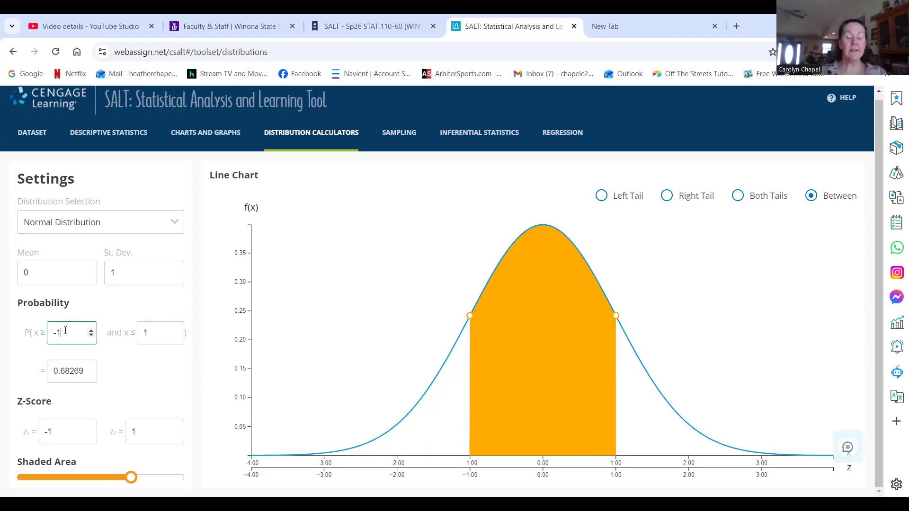
key("BackSpace")
type("2")
left_click(157, 333)
key("BackSpace")
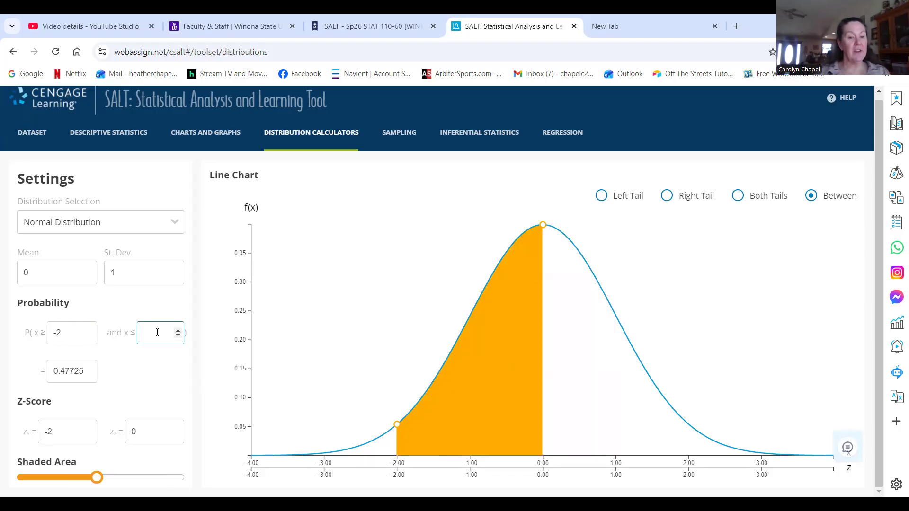
type("2")
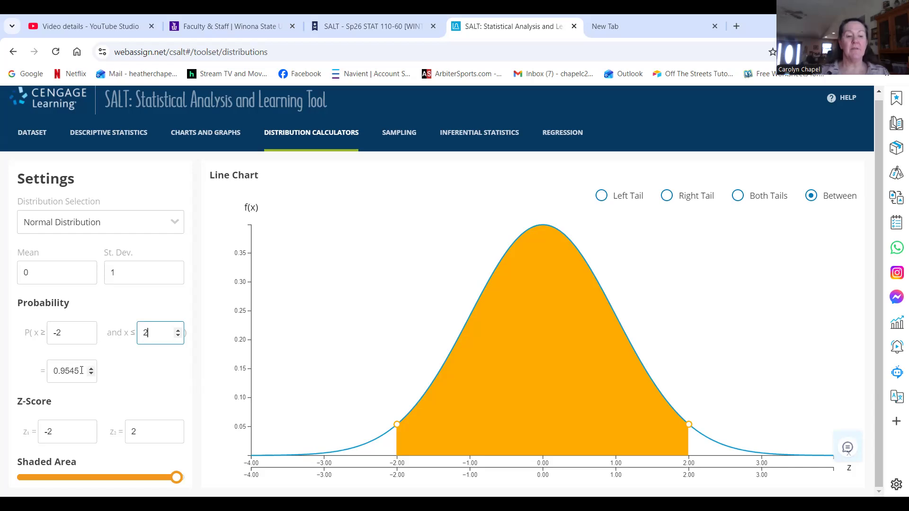
Set the between-probability bounds to -3 and 3 to find the area within three standard deviations
left_click(67, 332)
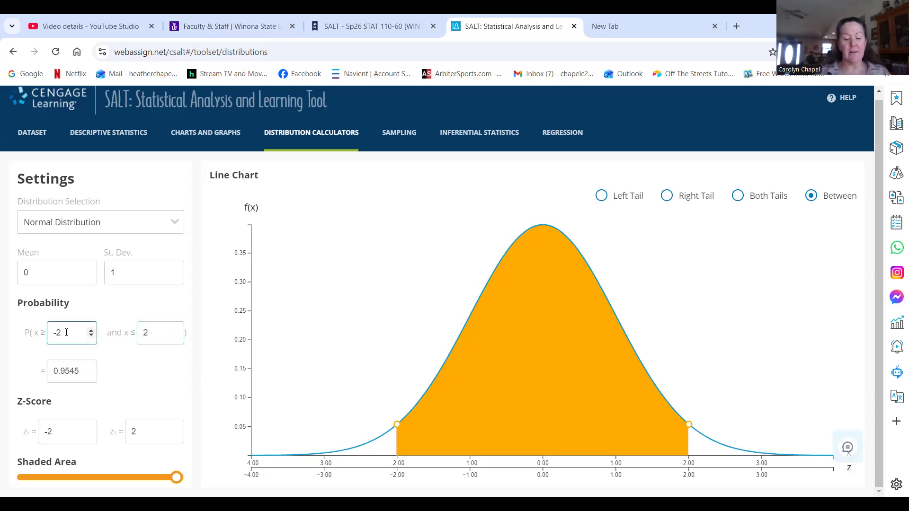
key("BackSpace")
type("3")
left_click(152, 332)
key("BackSpace")
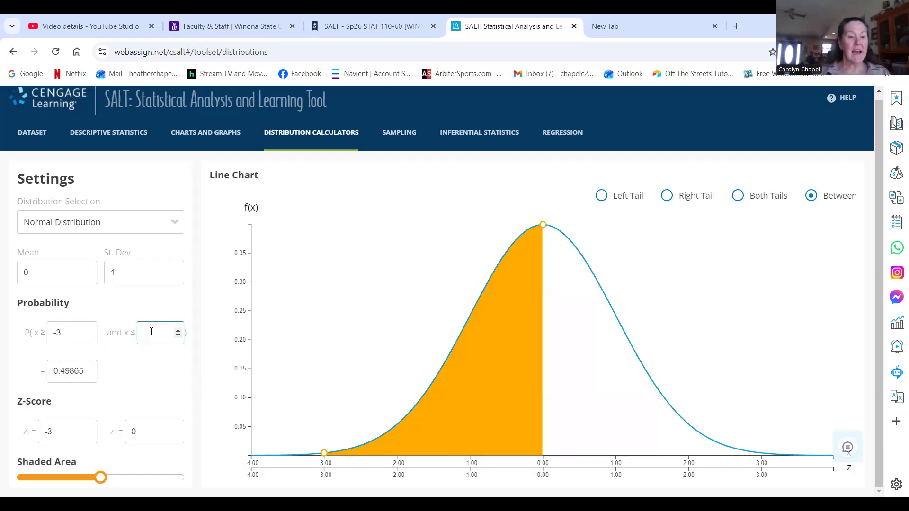
type("3")
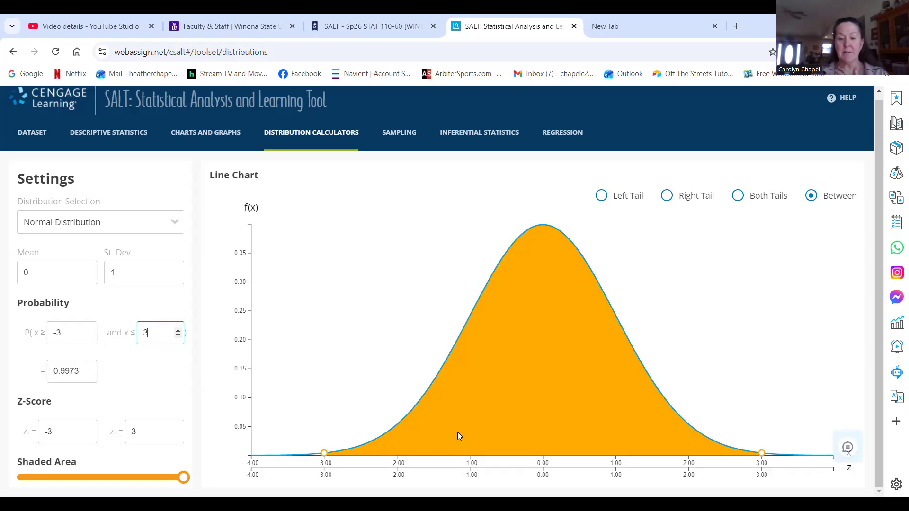
left_click(522, 419)
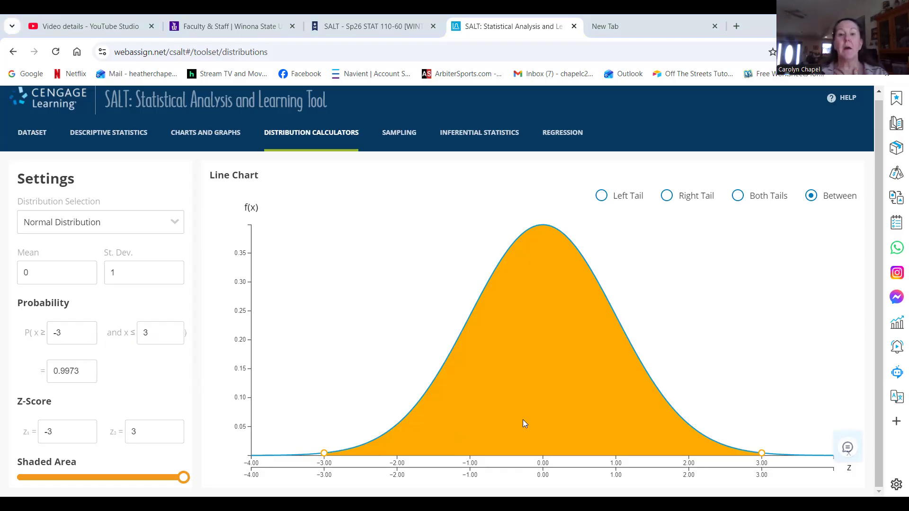